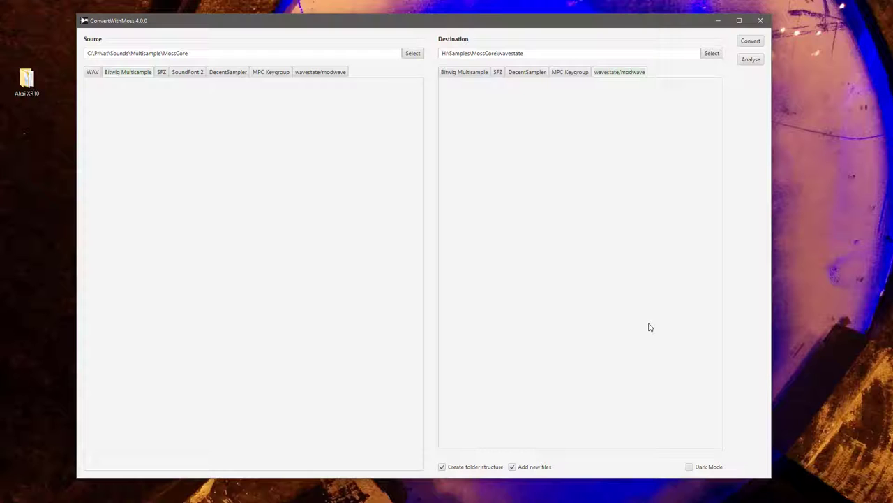
- Enable Dark Mode and show the MPC Keygroup source tab, with Akai as default creator
click(689, 467)
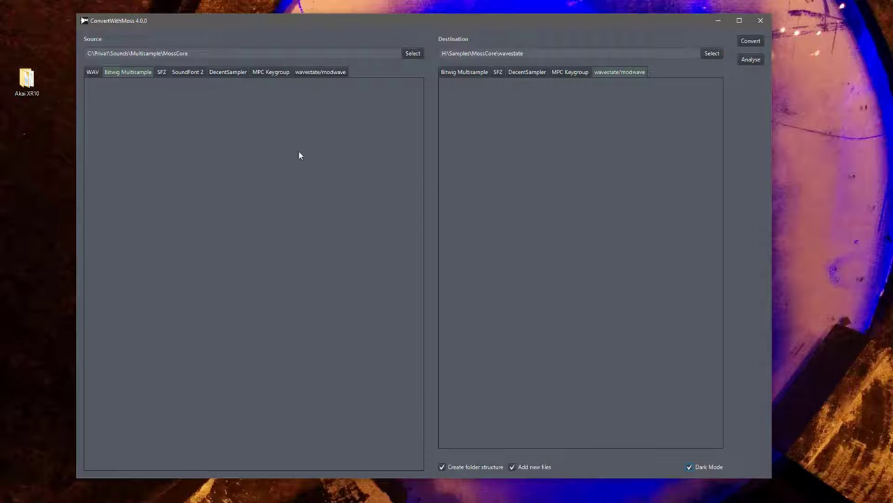
click(270, 72)
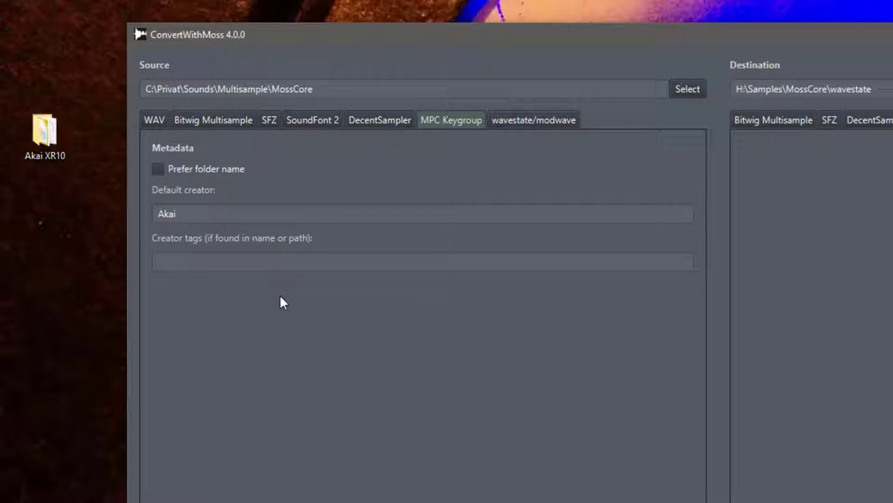
click(153, 118)
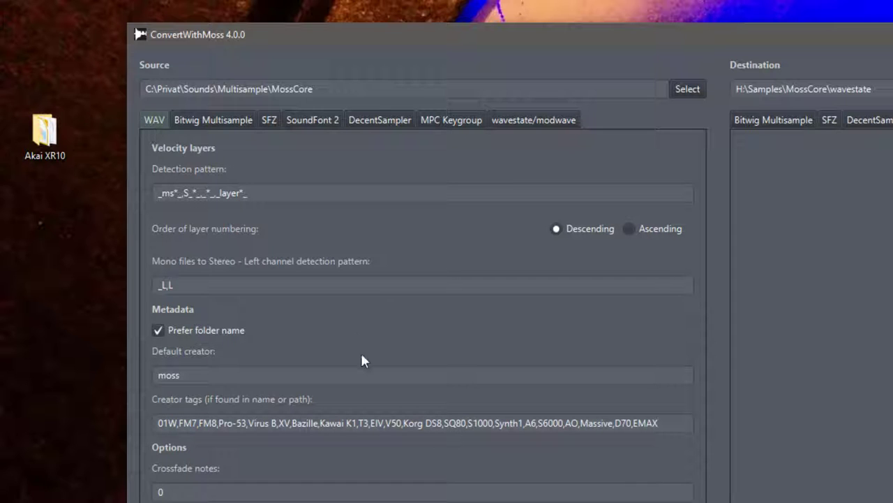
click(199, 328)
drag(466, 423, 278, 423)
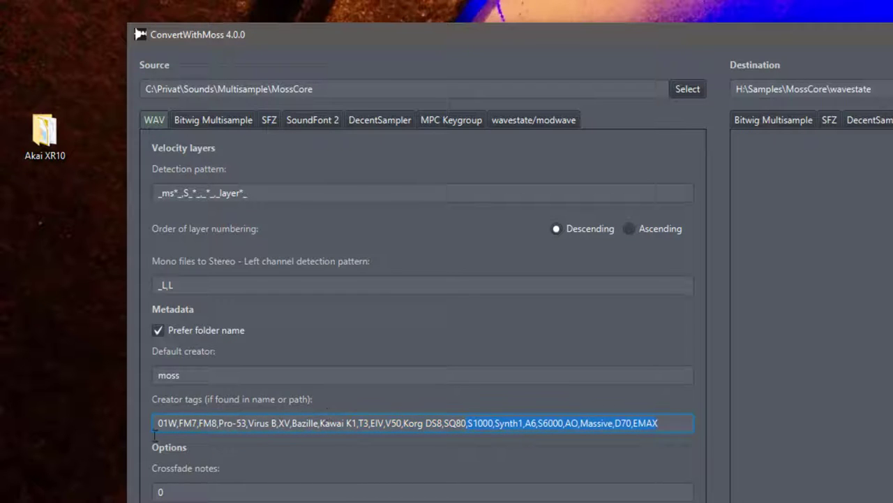
click(212, 423)
click(267, 122)
click(313, 123)
click(381, 120)
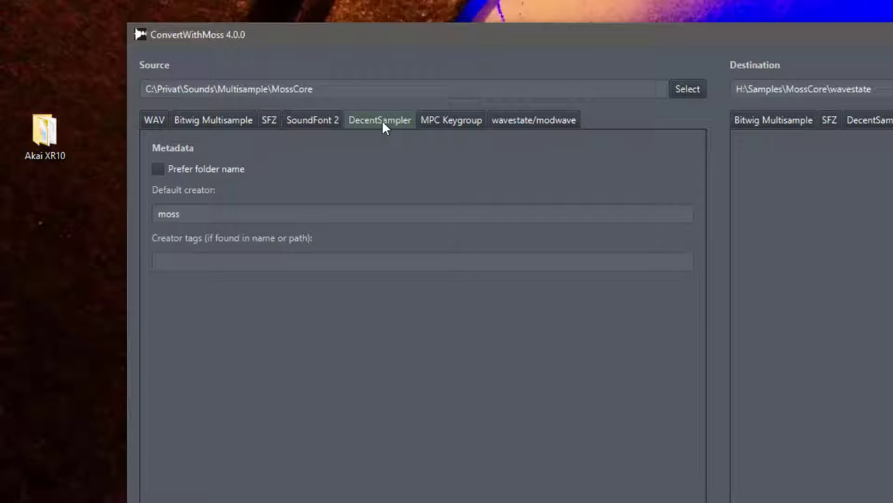
click(461, 120)
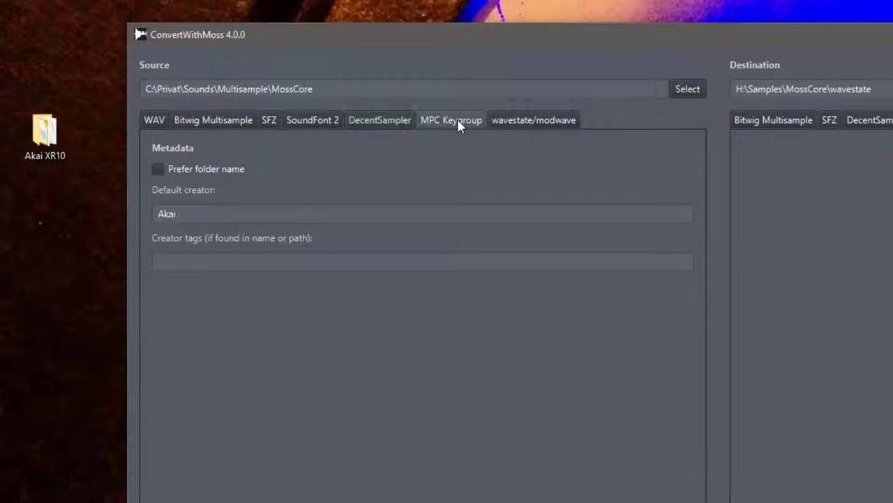
click(497, 119)
click(429, 121)
- Choose the Akai XR10 folder on the Desktop as the conversion source
click(694, 89)
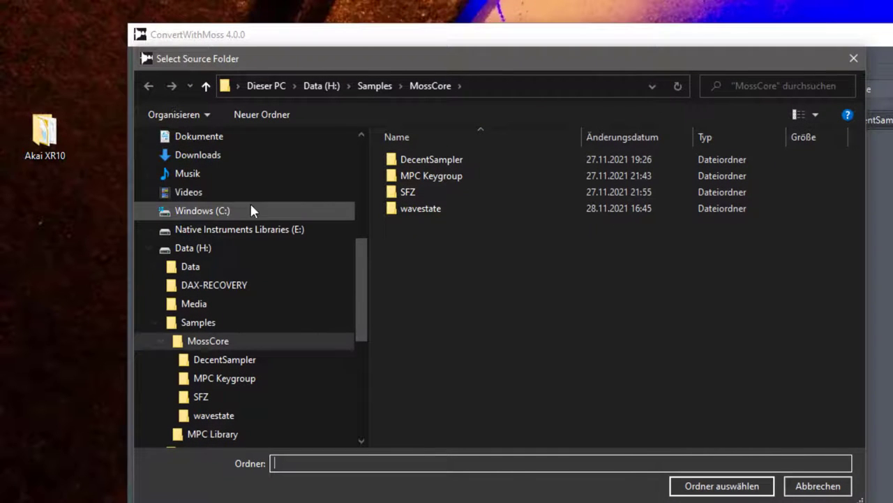
click(360, 141)
click(230, 167)
double_click(409, 184)
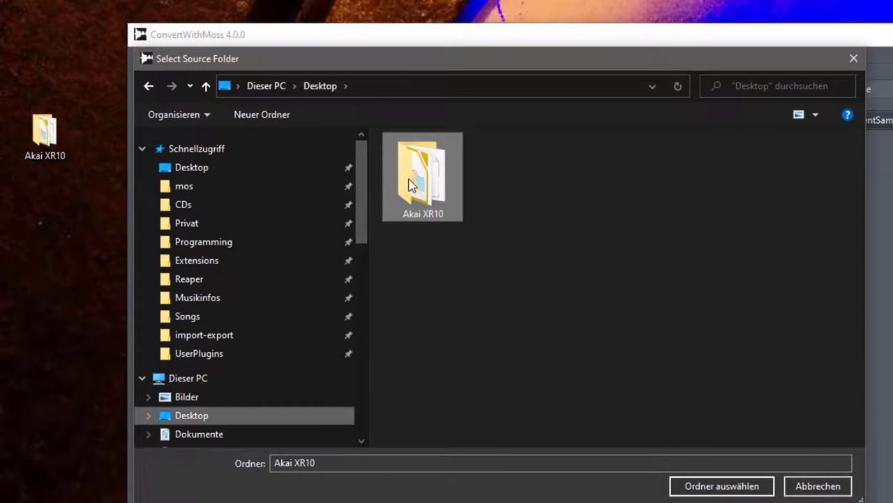
click(703, 483)
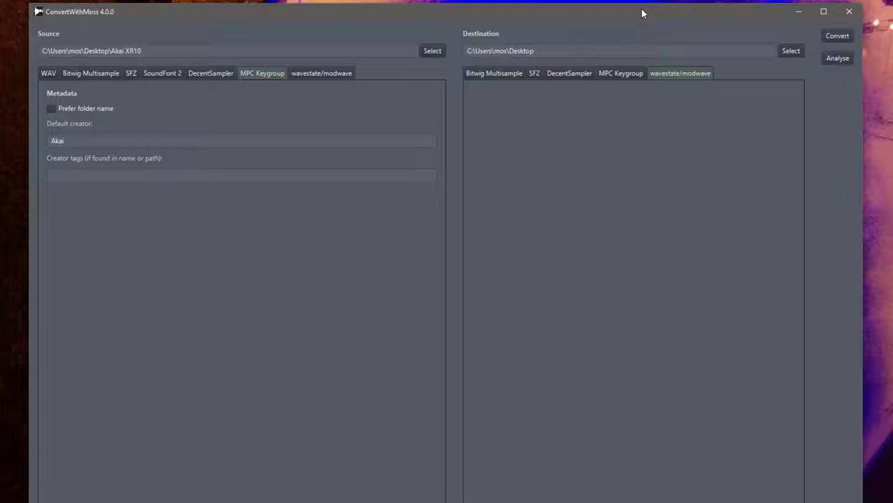
- Append \Conversion to the destination path, choose Bitwig Multisample output, and convert the Akai kit
click(590, 54)
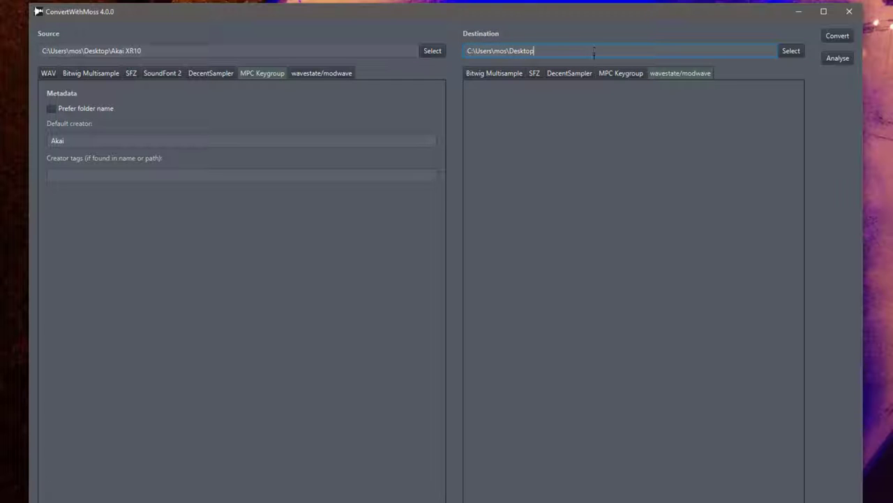
text(\Conversion)
click(496, 74)
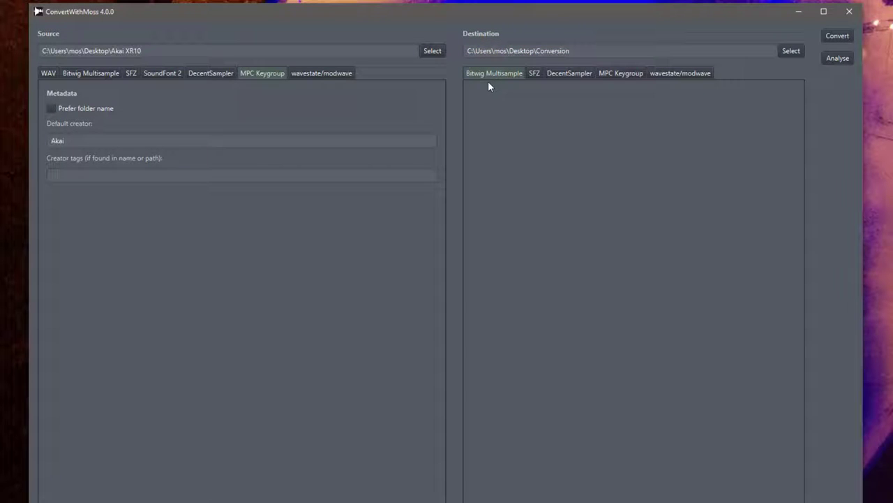
click(835, 37)
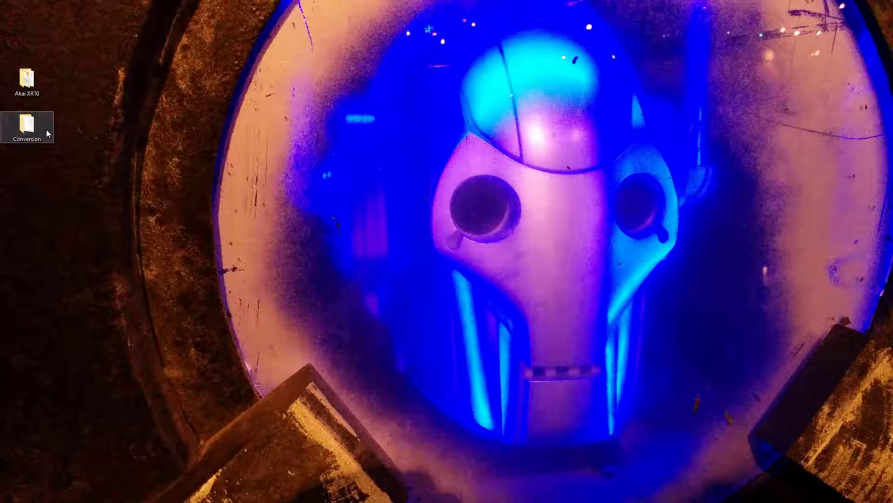
- Open the Conversion folder, widen the Name column, select the Akai RX10 multisample, and switch to Bitwig
double_click(28, 126)
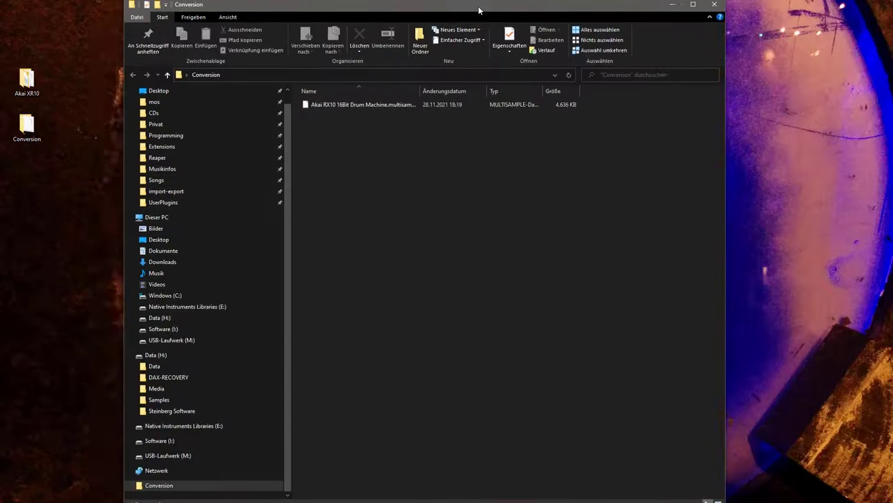
drag(478, 5, 444, 36)
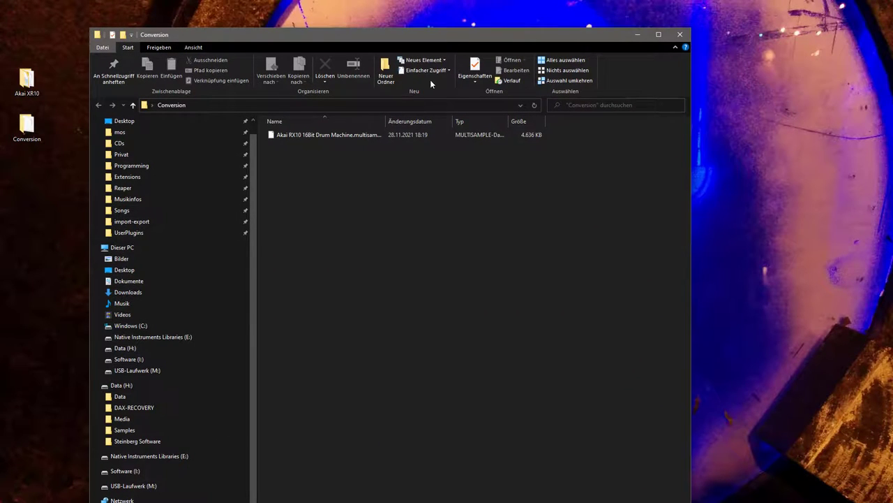
drag(386, 120, 468, 120)
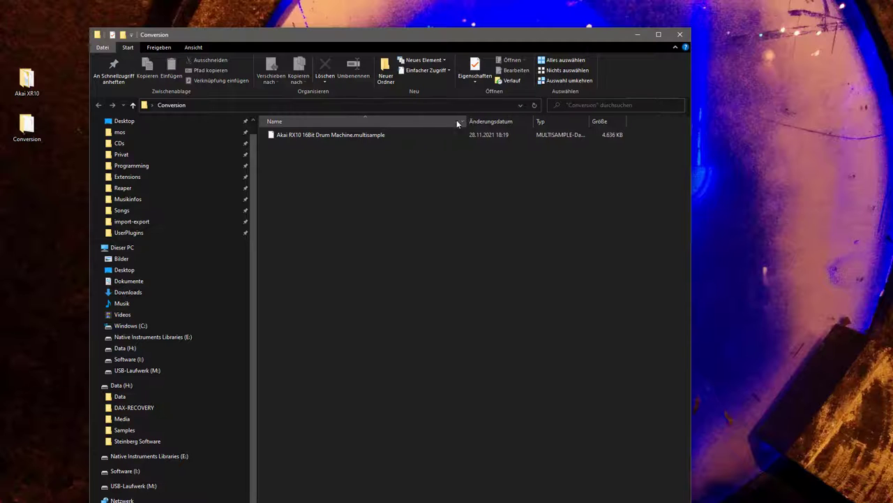
click(359, 135)
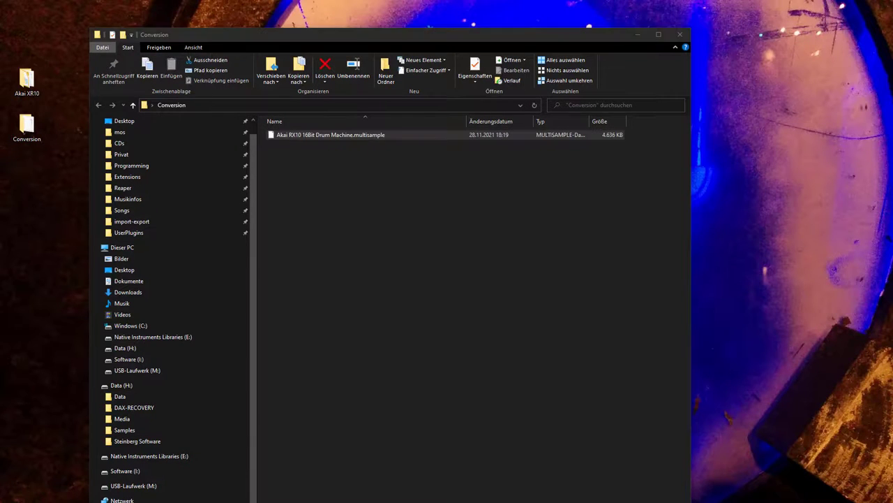
key(alt+Tab)
- Drop the Akai RX10 multisample onto the Polysynth track and audition four drum keys
drag(192, 12, 462, 7)
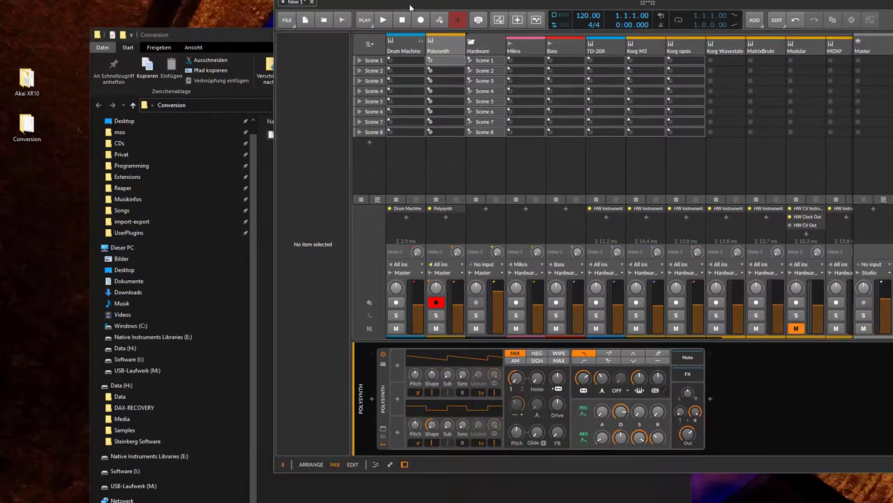
drag(307, 134, 552, 411)
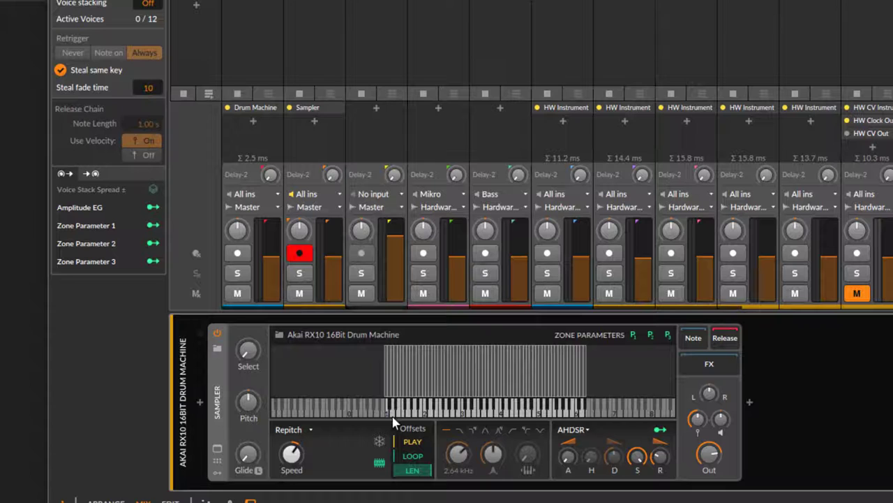
click(411, 418)
click(443, 417)
click(465, 416)
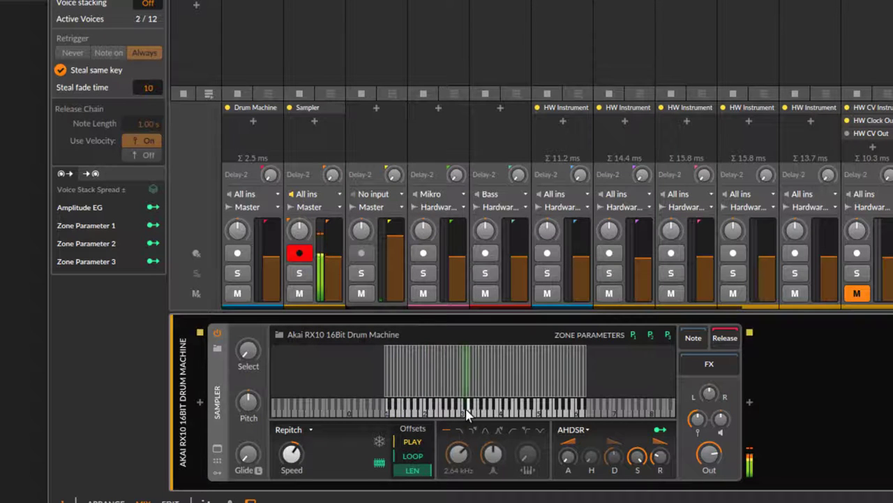
click(516, 418)
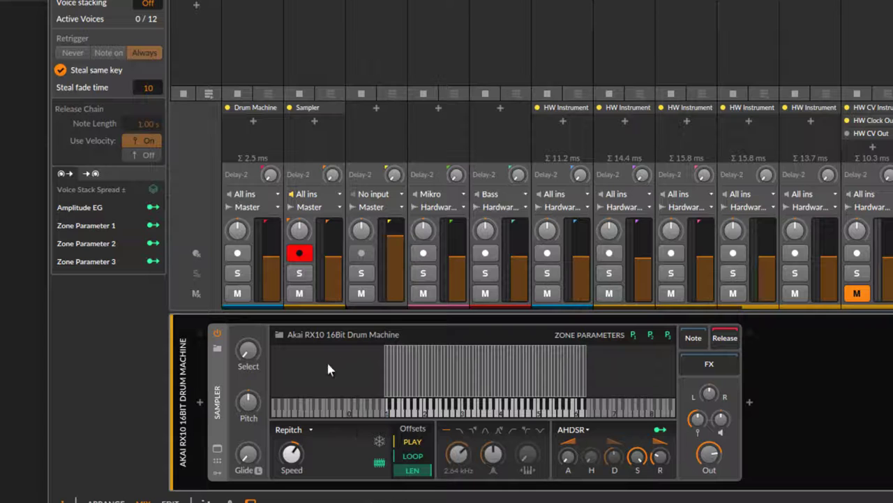
- Expand the Sampler zone editor, cancel the save-to-library dialog, and minimize Bitwig
click(217, 447)
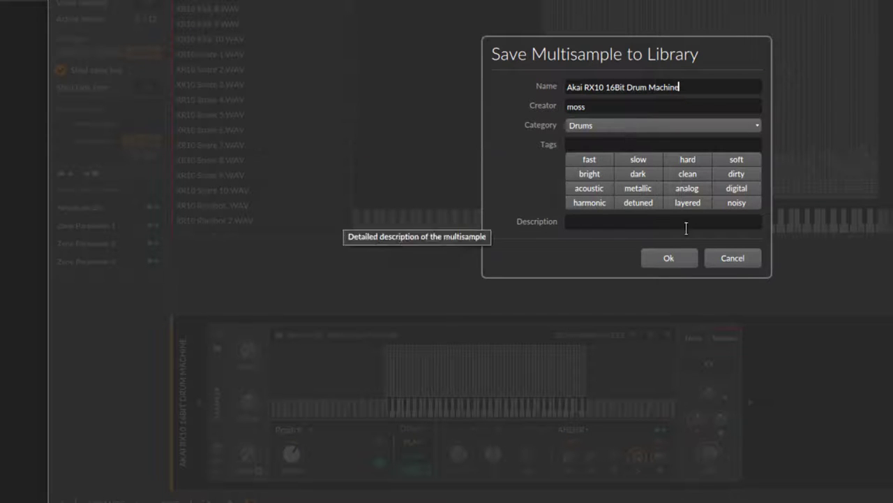
click(733, 259)
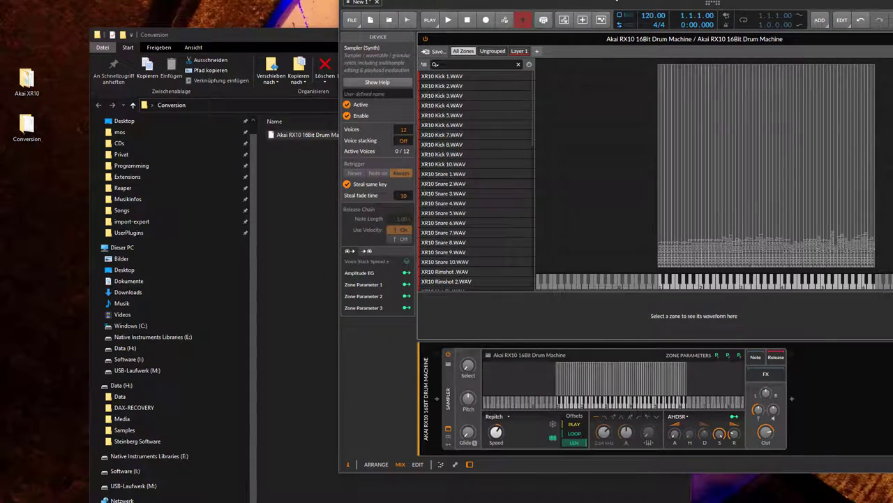
drag(612, 1, 342, 10)
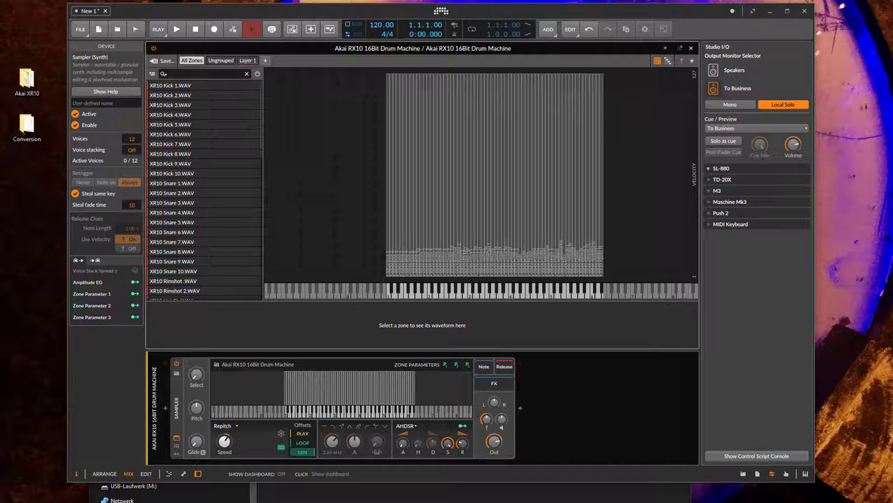
click(770, 10)
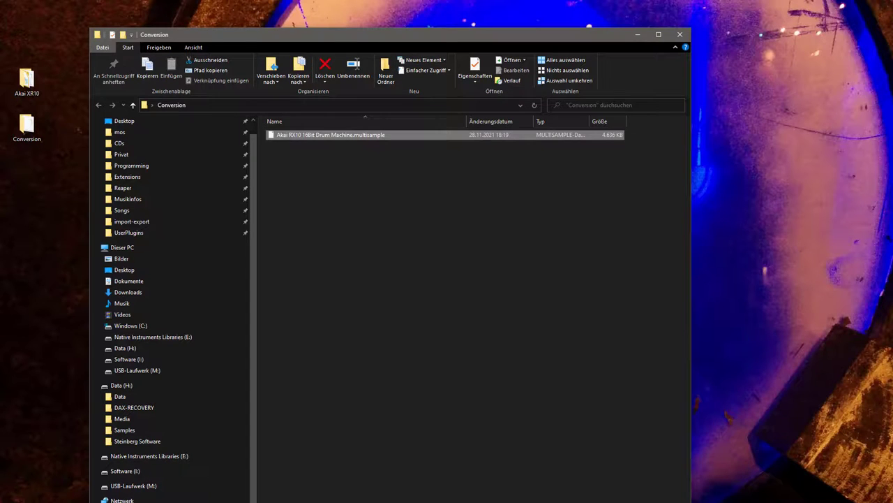
- Bring ConvertWithMoss forward and browse the source dialog to C:\Privat\Sounds\Multisample
key(alt+Tab)
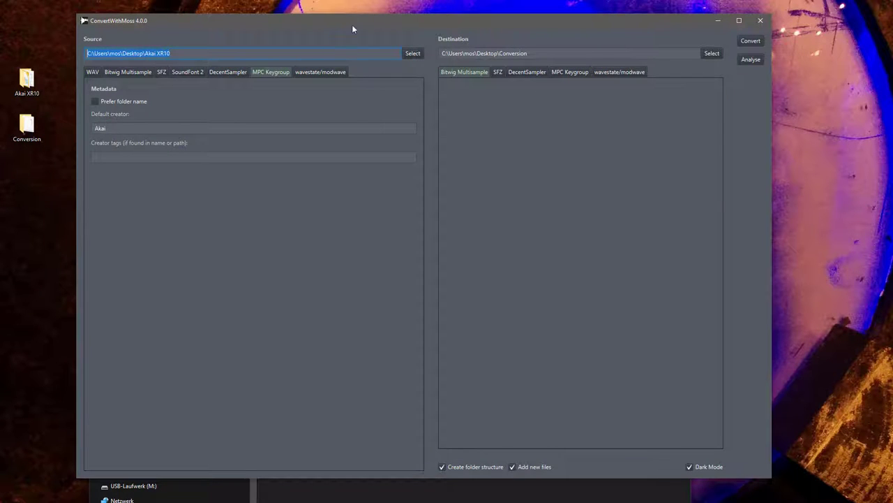
drag(353, 29, 326, 57)
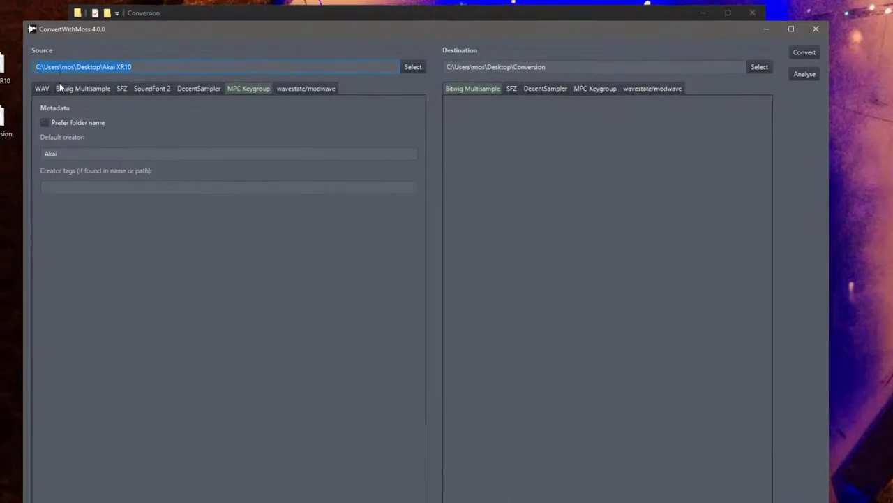
click(431, 56)
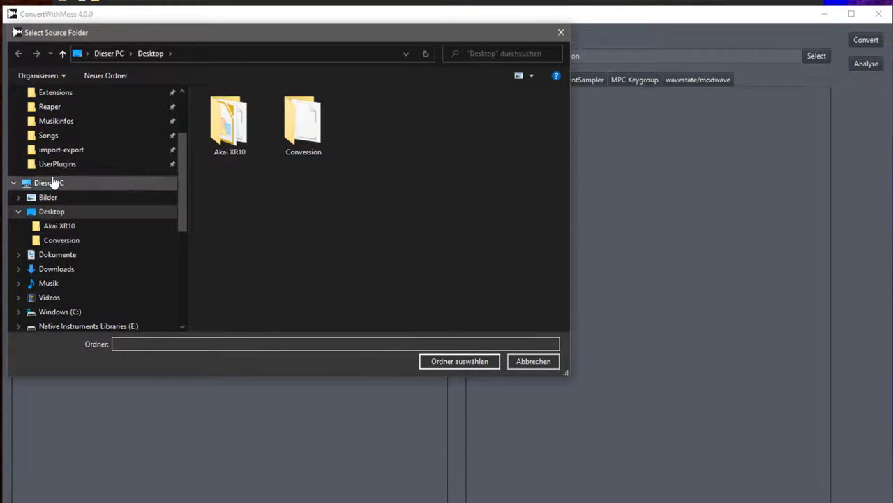
click(70, 311)
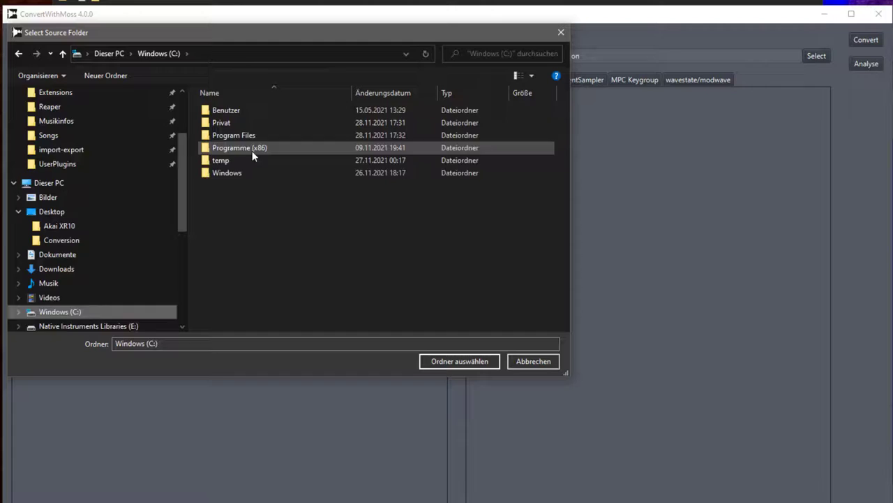
double_click(231, 117)
double_click(230, 235)
double_click(230, 123)
- Set MossCore\01 Piano\El. Piano as the Bitwig Multisample source with wavestate/modwave output
double_click(239, 110)
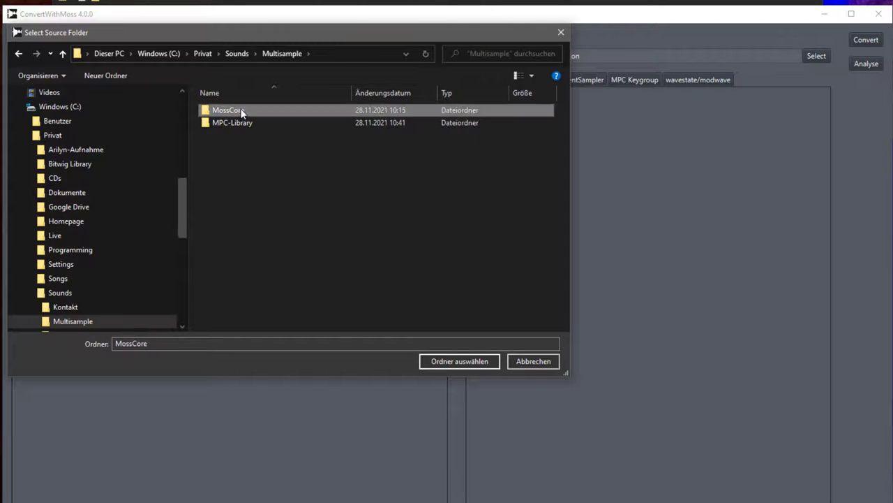
double_click(230, 111)
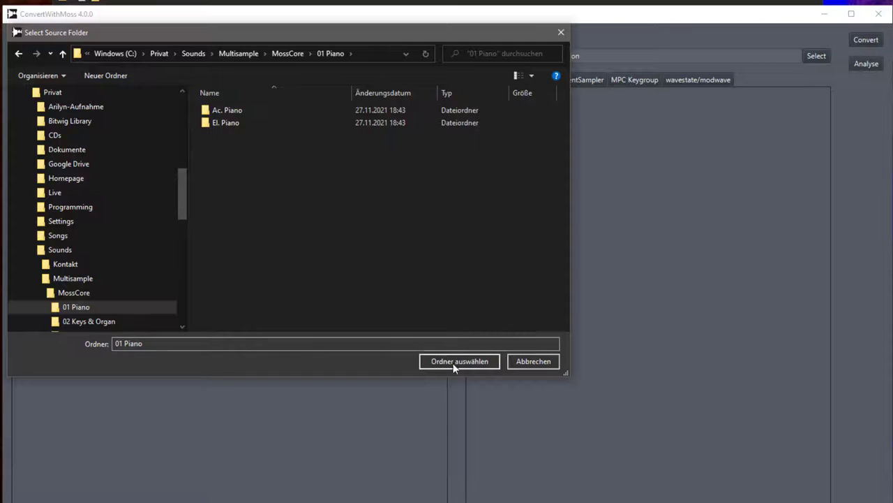
double_click(240, 124)
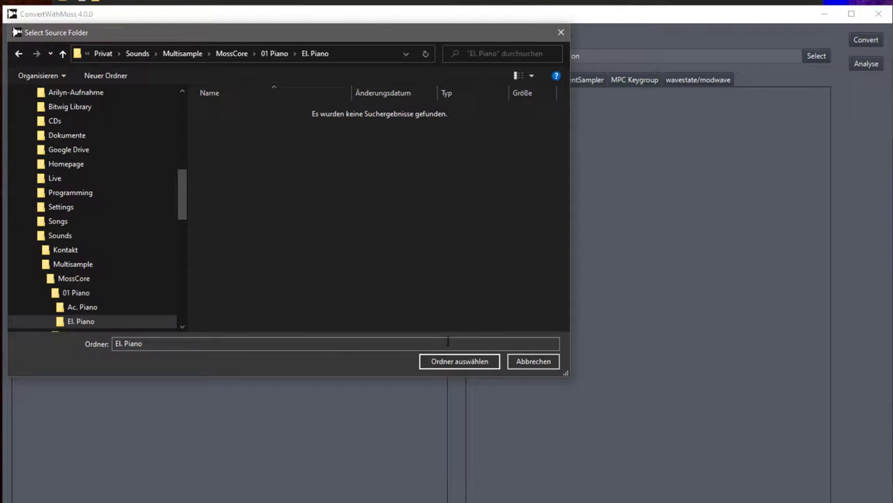
click(465, 363)
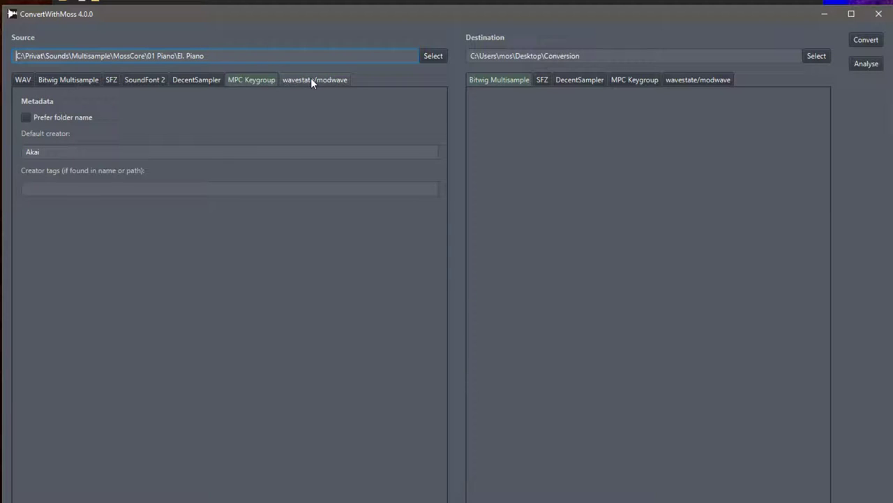
click(63, 80)
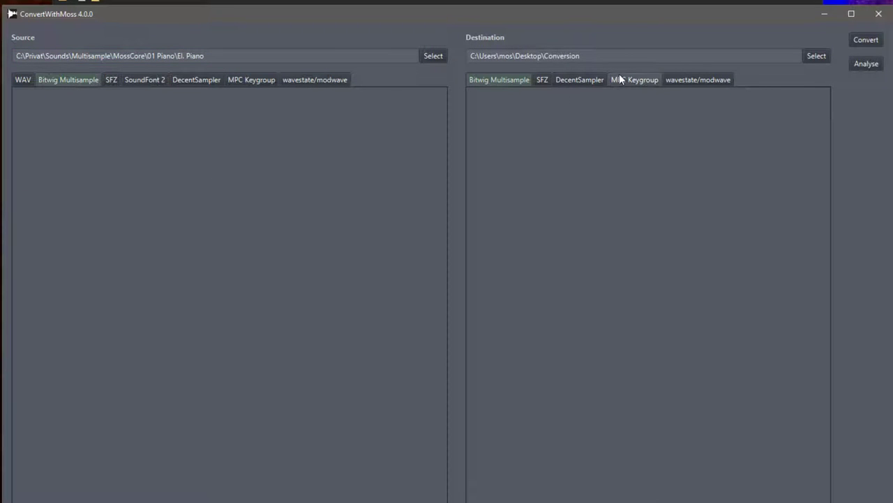
click(701, 80)
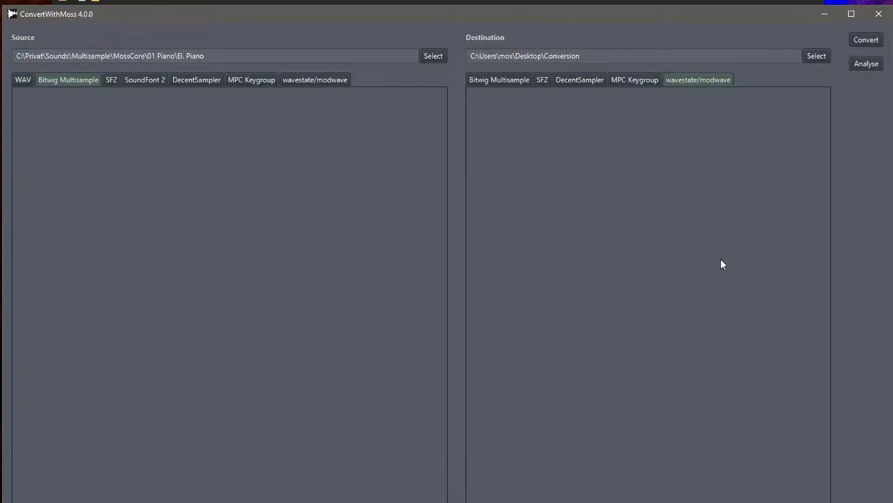
- Run the El. Piano conversion and highlight the XV Eternity MKS key-range lines in the log
click(590, 55)
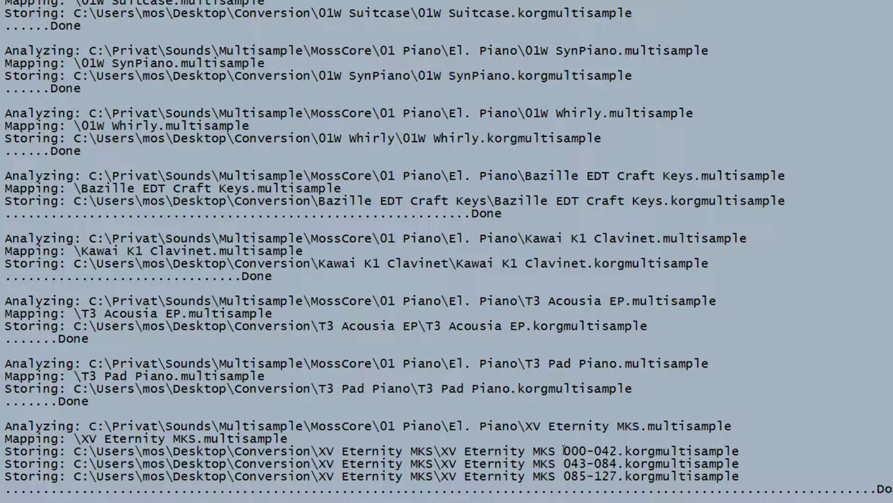
drag(565, 450, 617, 450)
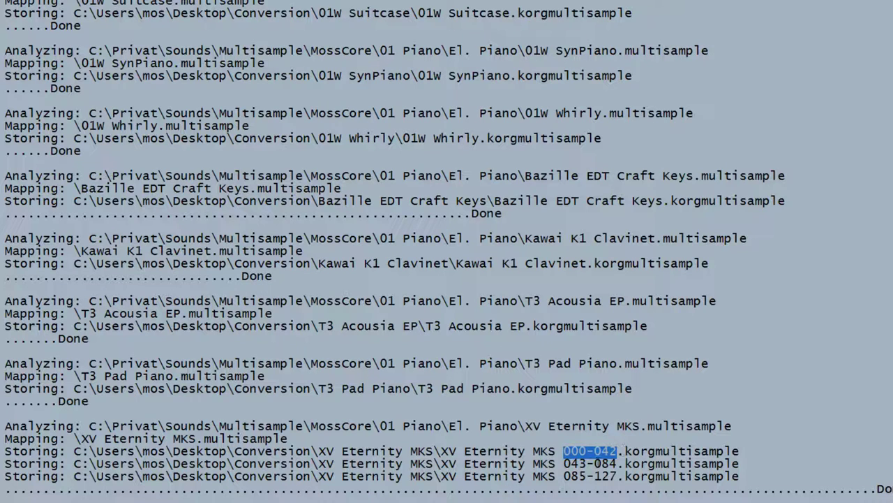
drag(617, 476, 563, 475)
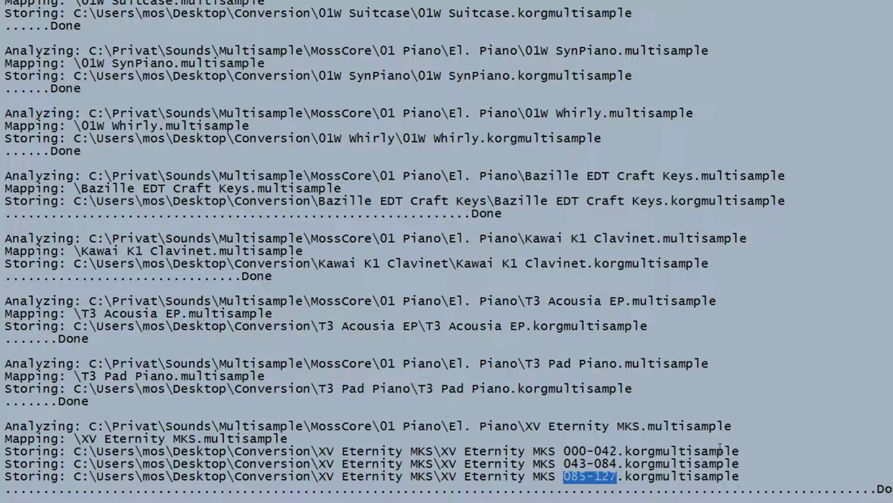
drag(740, 475, 6, 451)
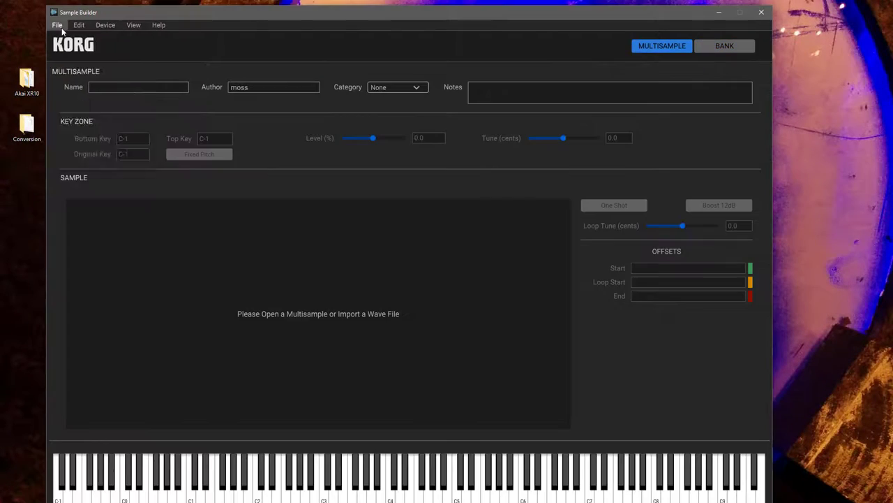
- Open Desktop\Conversion\01W DigiPiano1's .korgmultisample file through File > Open Multisample
click(58, 27)
click(74, 48)
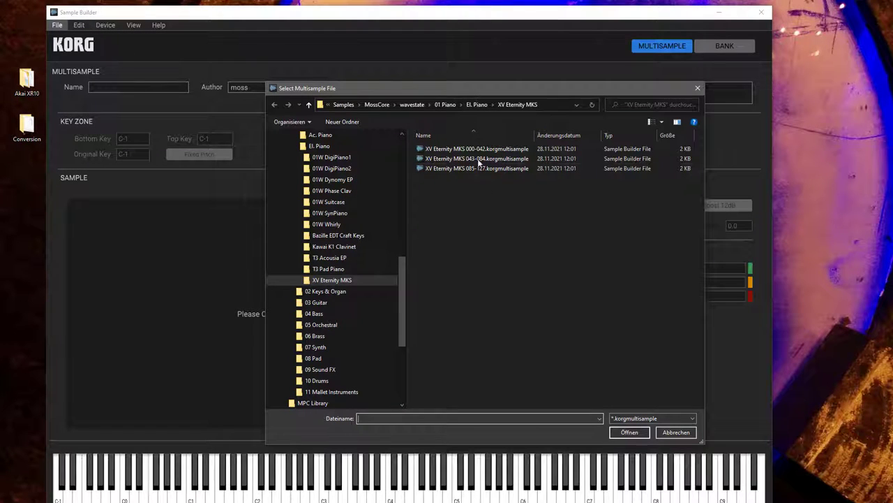
scroll(406, 253, up, 1)
scroll(406, 253, up, 6)
scroll(376, 209, up, 5)
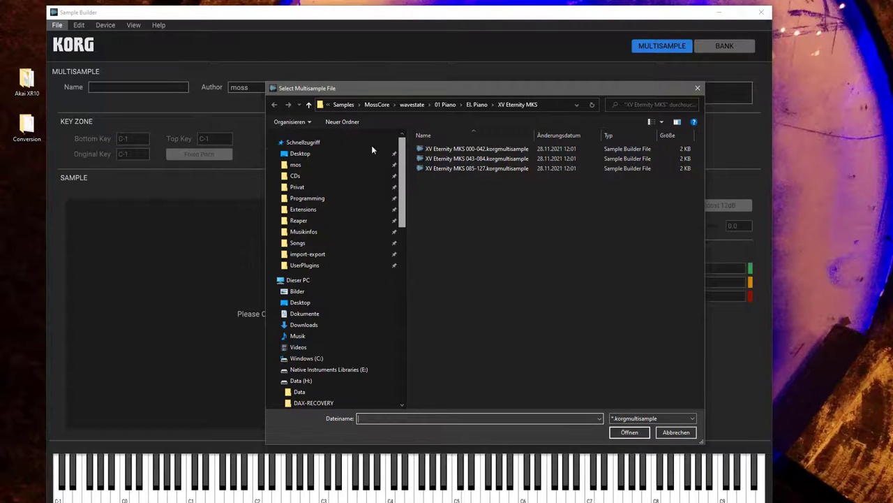
click(326, 149)
double_click(501, 160)
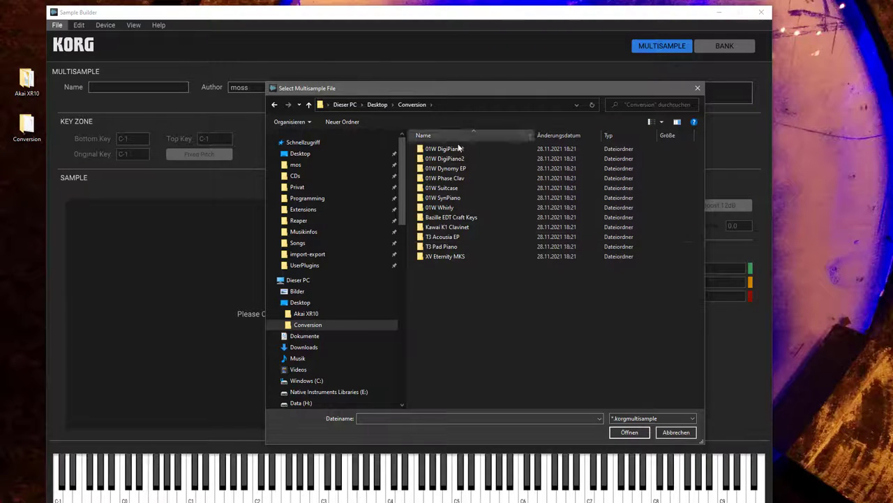
double_click(450, 149)
click(454, 148)
double_click(455, 148)
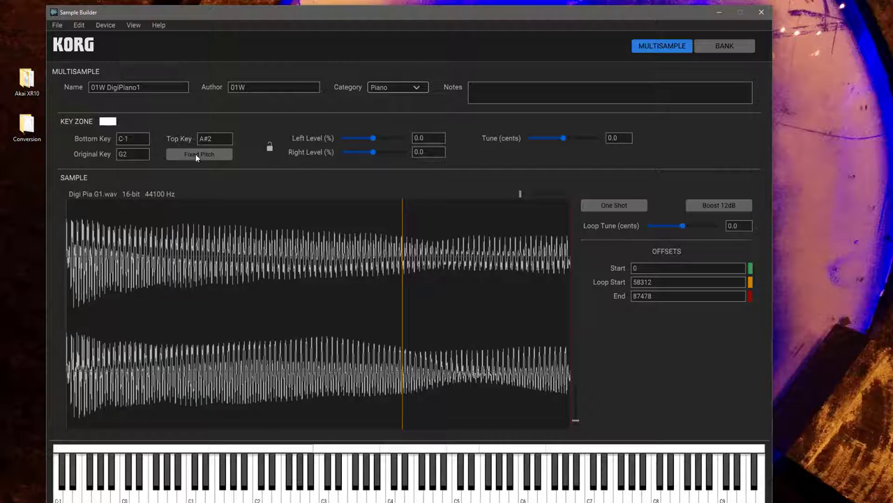
- Switch to the bank view and drag the 01W DigiPiano1 and 01W Dynomy EP multisamples in
click(740, 46)
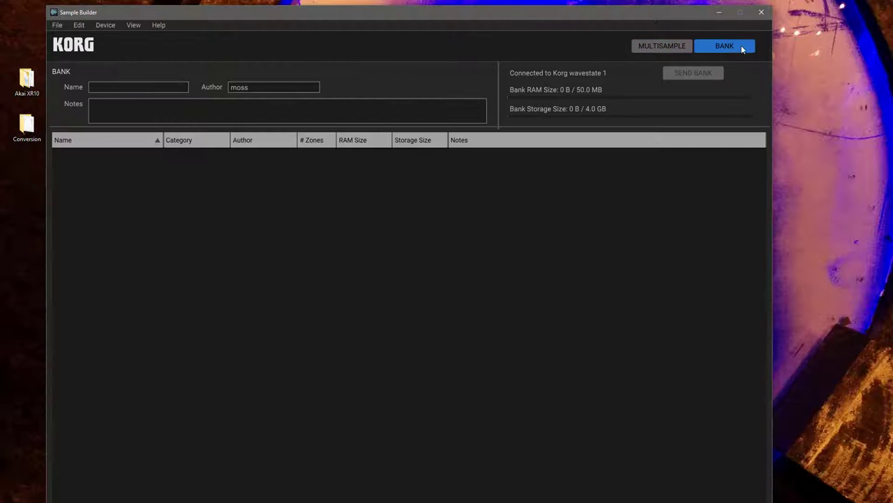
drag(228, 12, 426, 7)
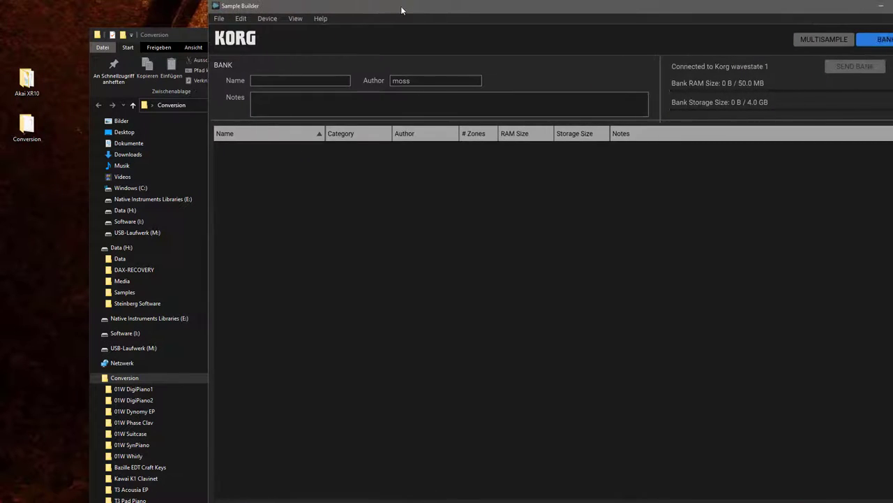
click(205, 40)
drag(204, 40, 97, 128)
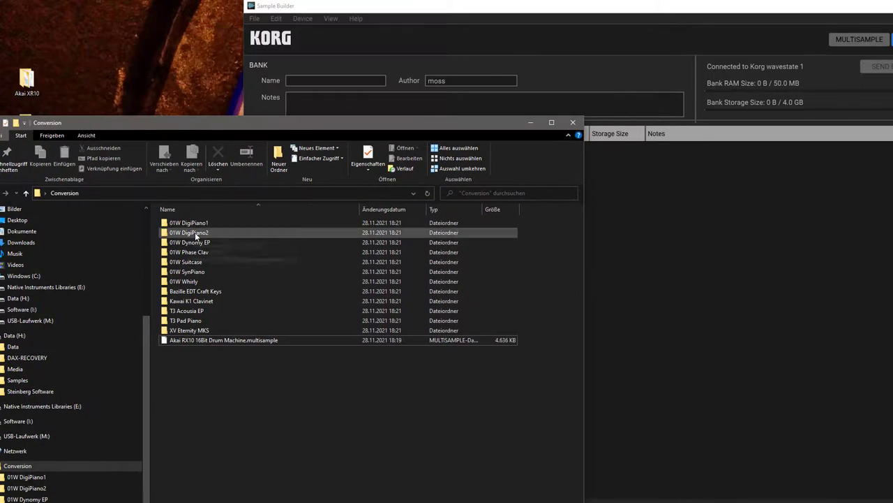
double_click(190, 223)
drag(189, 223, 654, 254)
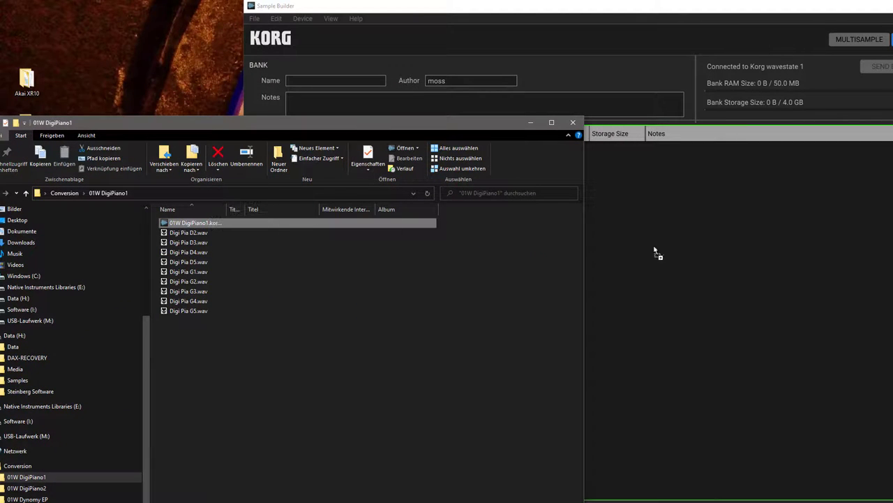
click(26, 499)
mouse_move(190, 223)
mouse_down()
mouse_move(674, 13)
mouse_move(546, 21)
mouse_up()
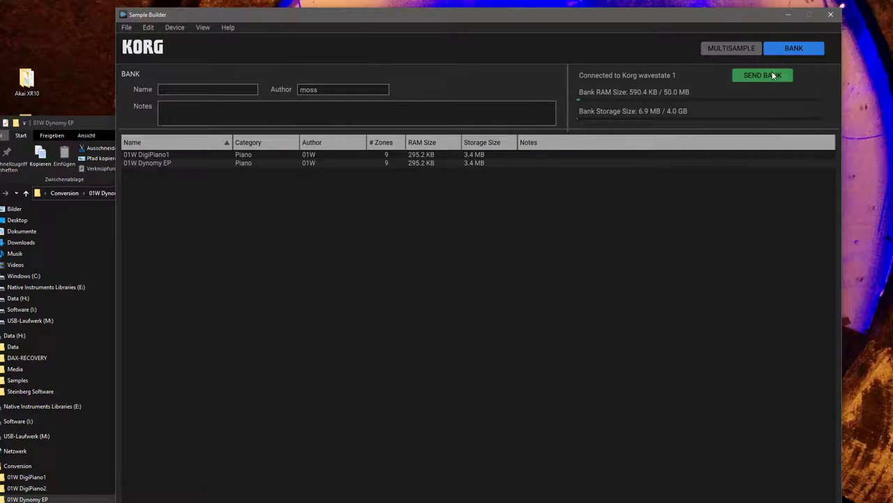